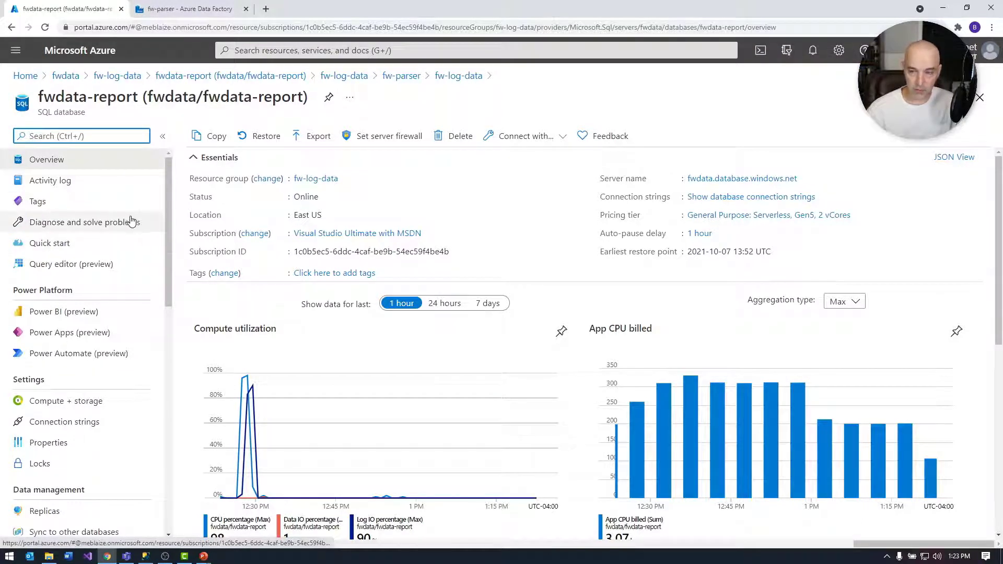
- Switch to the fw-parser data factory and view its join_fw_events_session_events, firewall_rules and move_to_sql data flows
{"action": "left_click", "coordinate": [48, 165]}
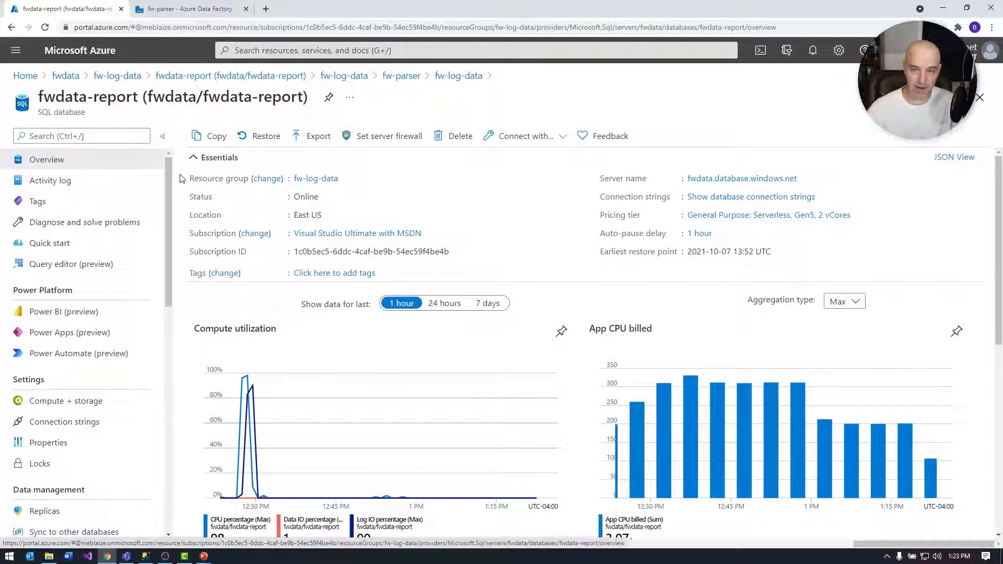
{"action": "left_click", "coordinate": [192, 9]}
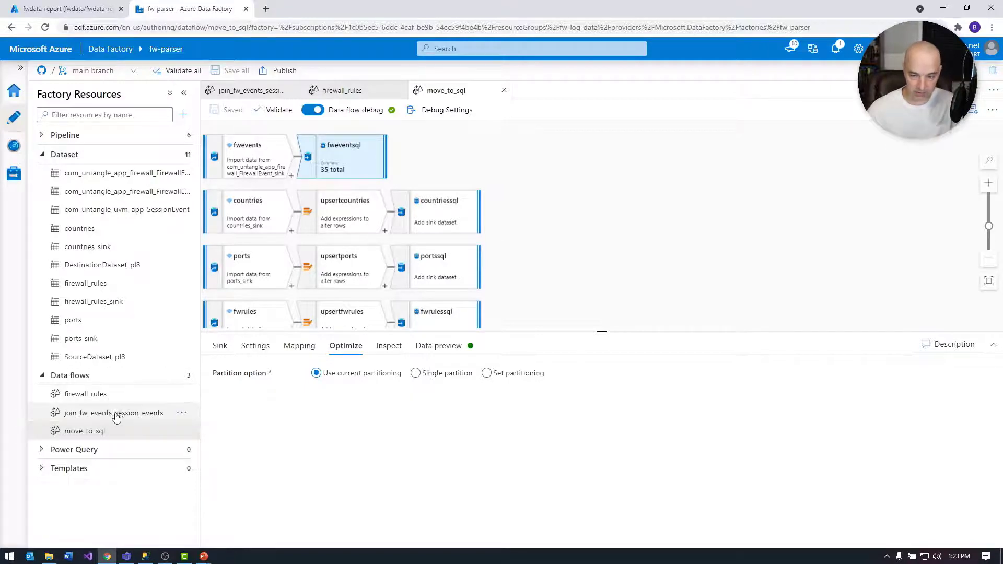
{"action": "left_click", "coordinate": [84, 413]}
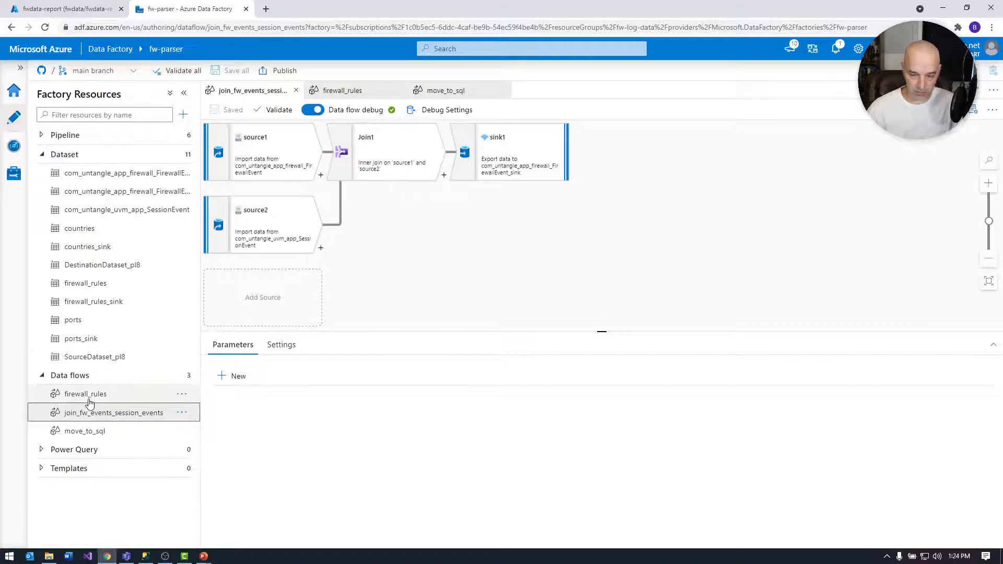
{"action": "left_click", "coordinate": [87, 400]}
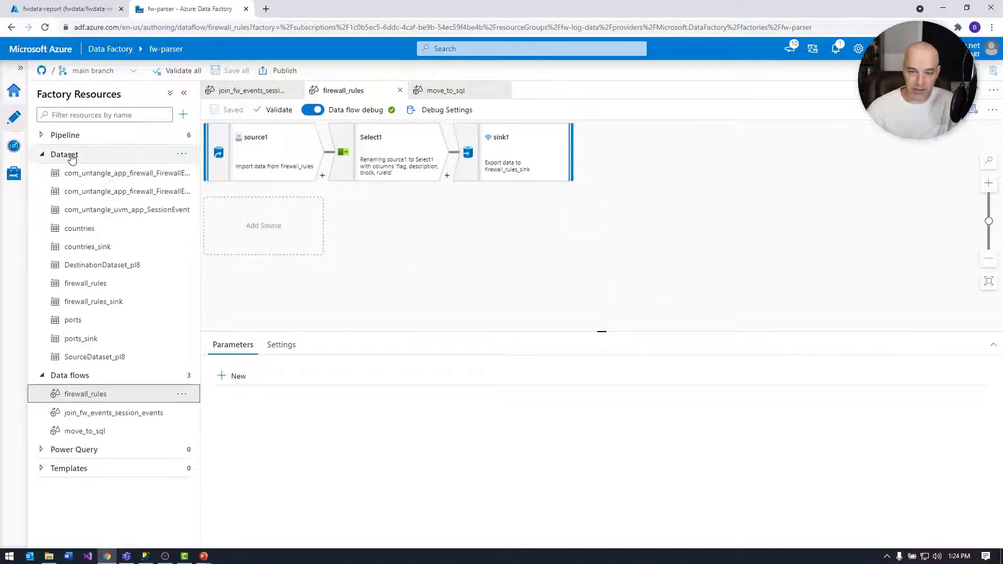
{"action": "left_click", "coordinate": [99, 436]}
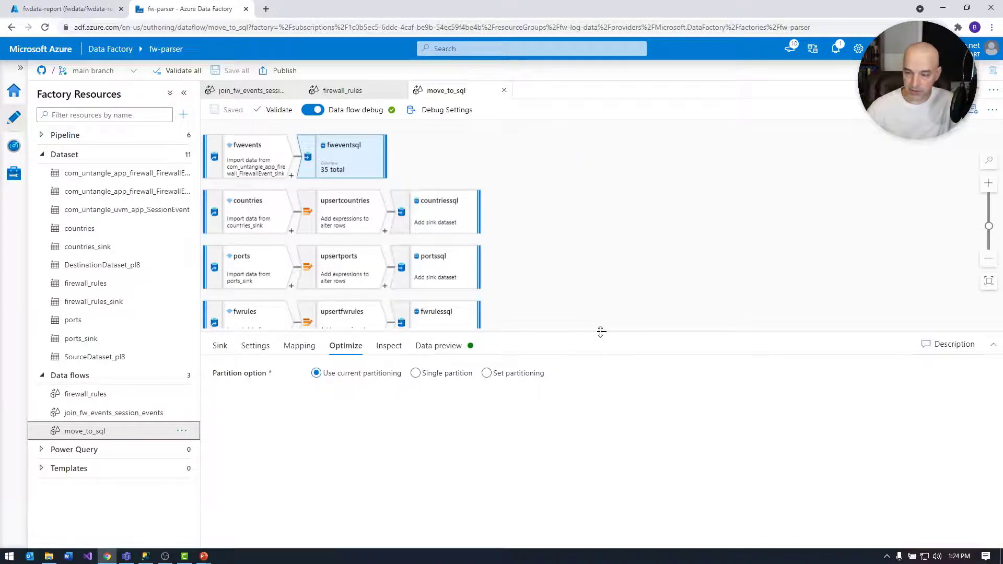
- Examine the fwevents, countries, ports and fwrules sources in the move_to_sql data flow, enlarging the diagram area
{"action": "left_click_drag", "start_coordinate": [599, 331], "coordinate": [588, 382]}
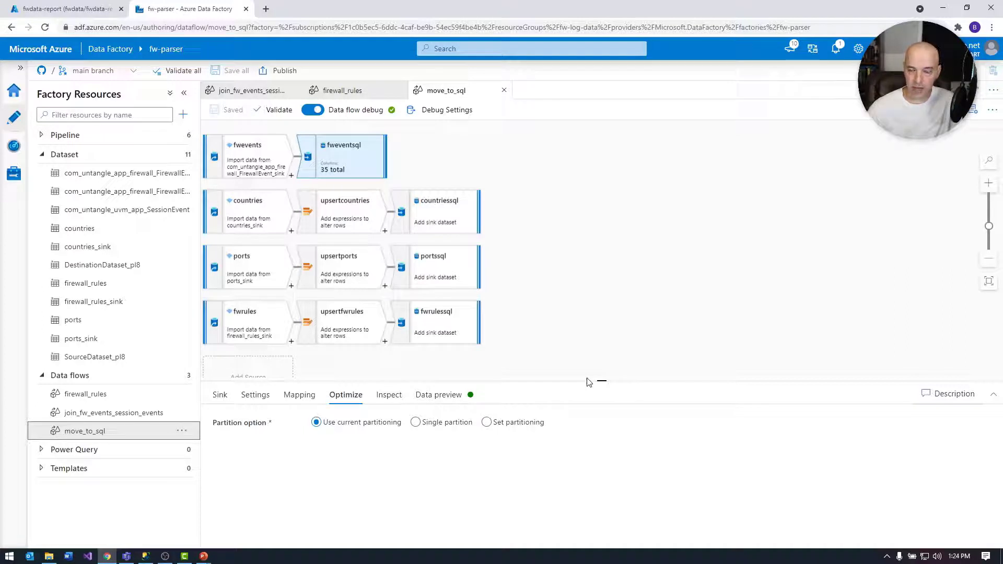
{"action": "left_click", "coordinate": [253, 167]}
{"action": "left_click", "coordinate": [339, 161]}
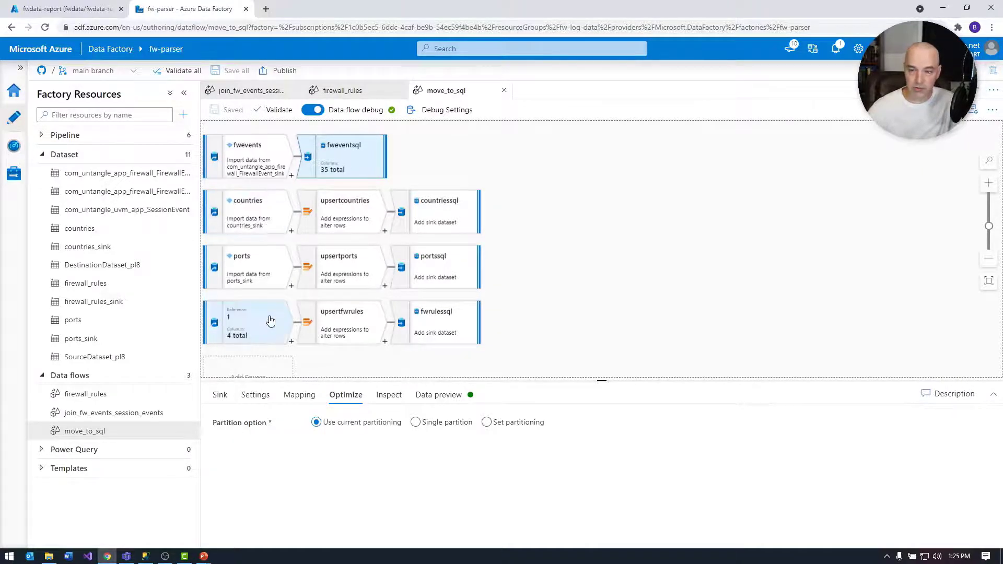
{"action": "left_click", "coordinate": [270, 166]}
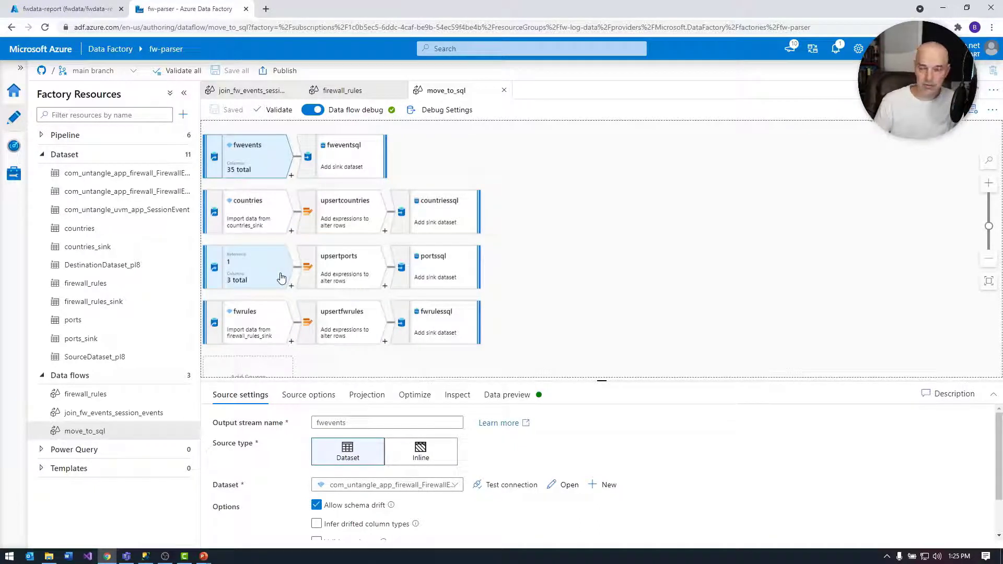
{"action": "left_click", "coordinate": [272, 212]}
{"action": "left_click", "coordinate": [266, 256]}
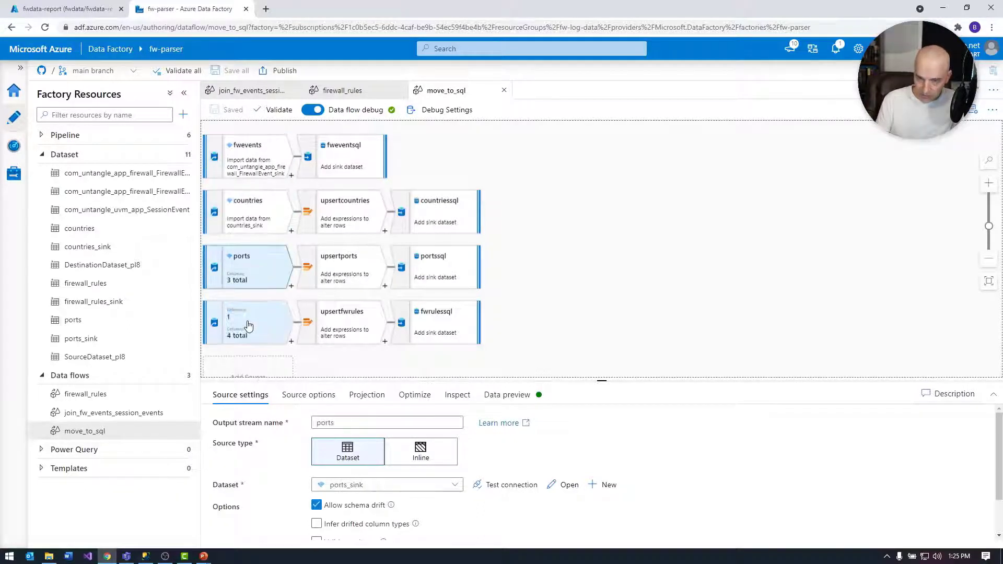
{"action": "left_click", "coordinate": [258, 314]}
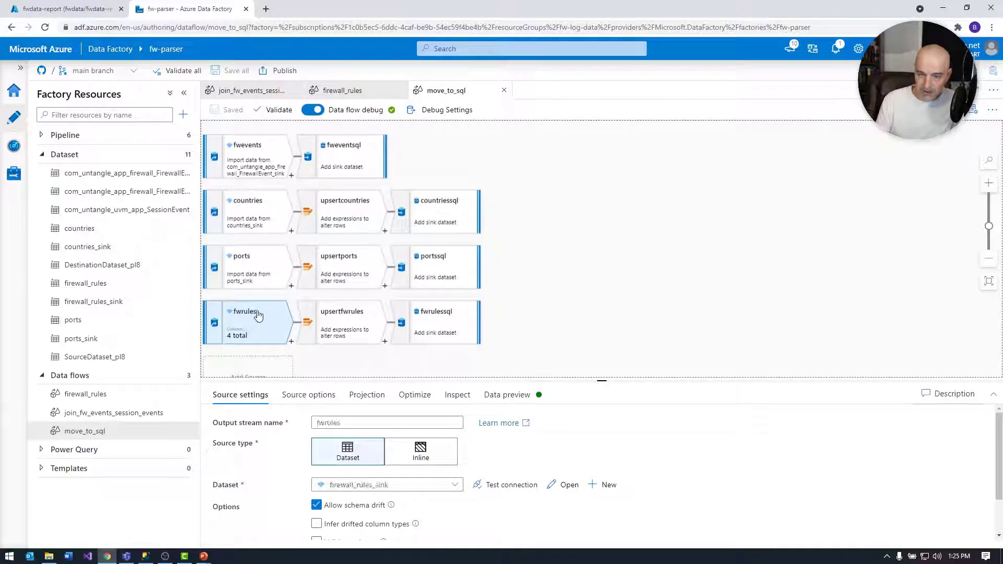
- Examine the source options and the projected columns of the fwrules source
{"action": "left_click", "coordinate": [305, 398]}
{"action": "scroll", "coordinate": [350, 418], "scroll_direction": "down", "scroll_amount": 1}
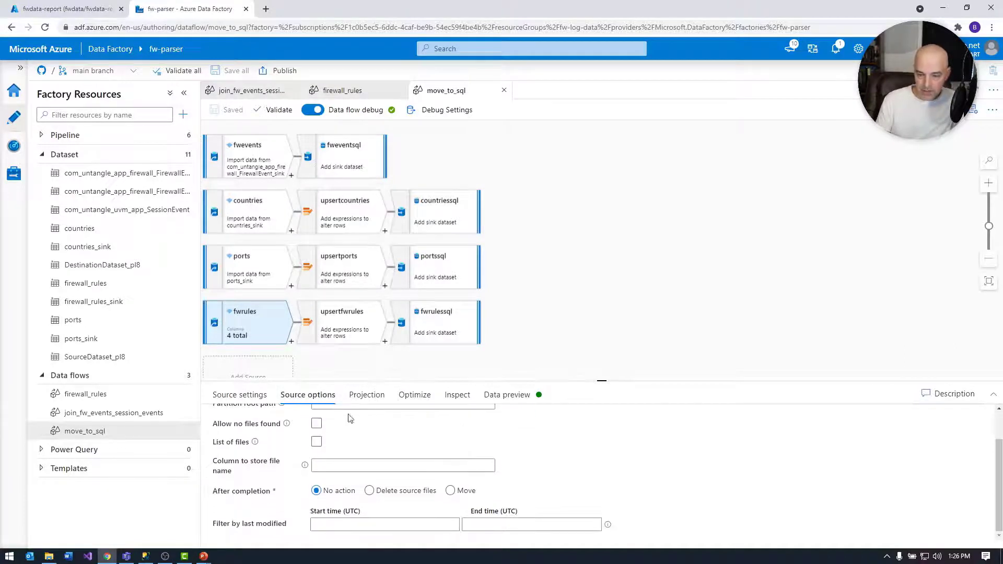
{"action": "left_click", "coordinate": [365, 395]}
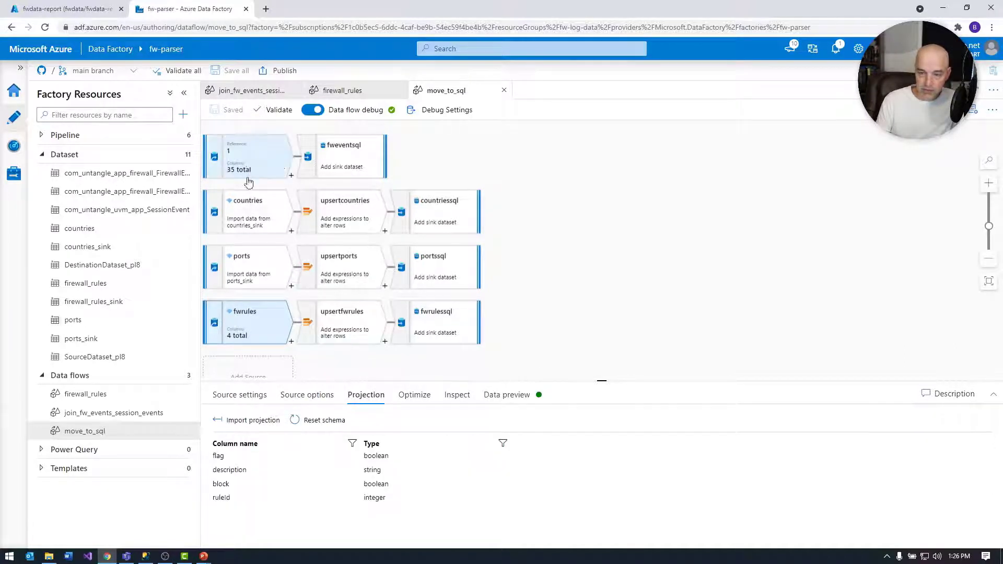
- Examine the alter row settings of upsertcountries, including the condition types available
{"action": "left_click", "coordinate": [355, 218]}
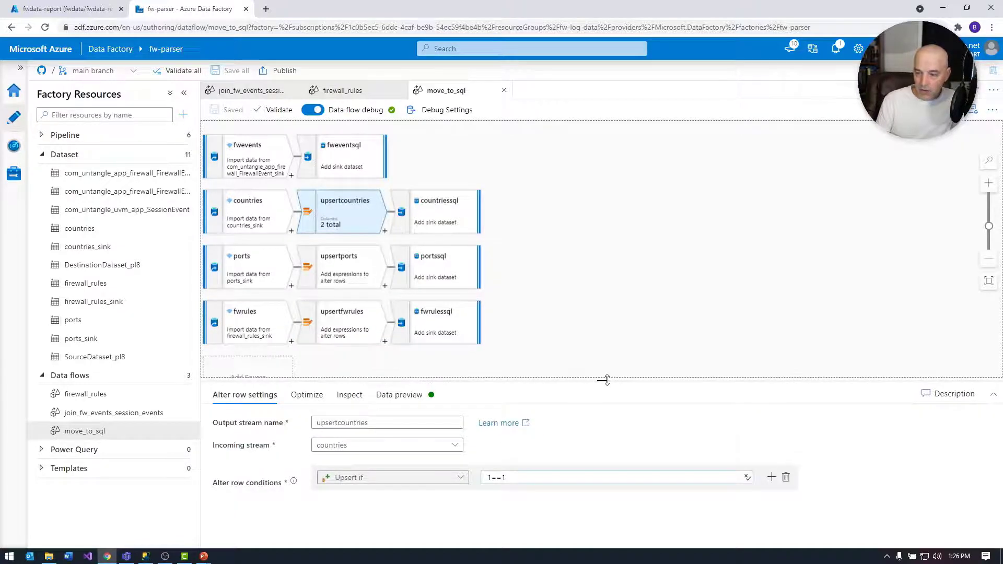
{"action": "left_click_drag", "start_coordinate": [605, 380], "coordinate": [602, 348]}
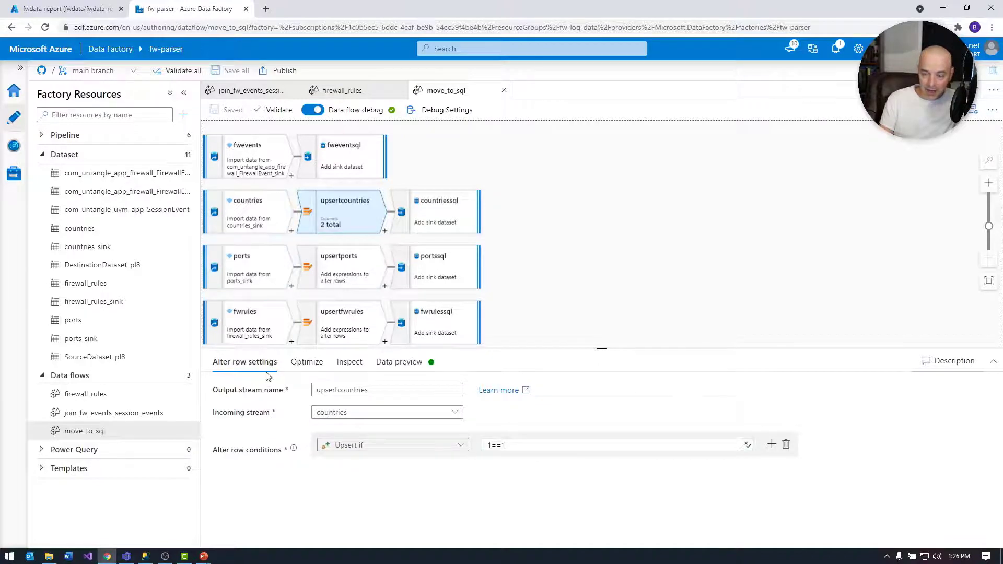
{"action": "left_click", "coordinate": [369, 451]}
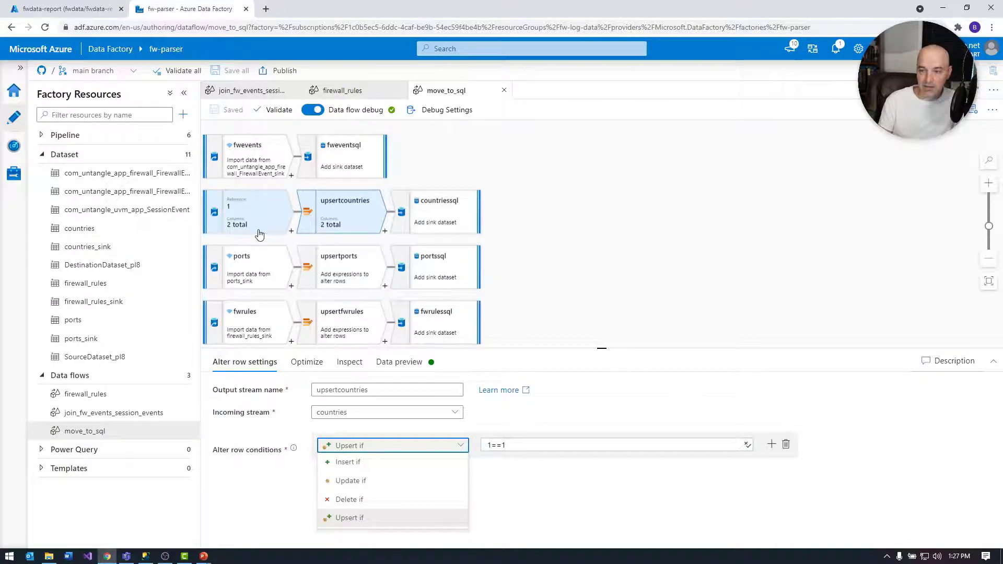
{"action": "left_click", "coordinate": [520, 510]}
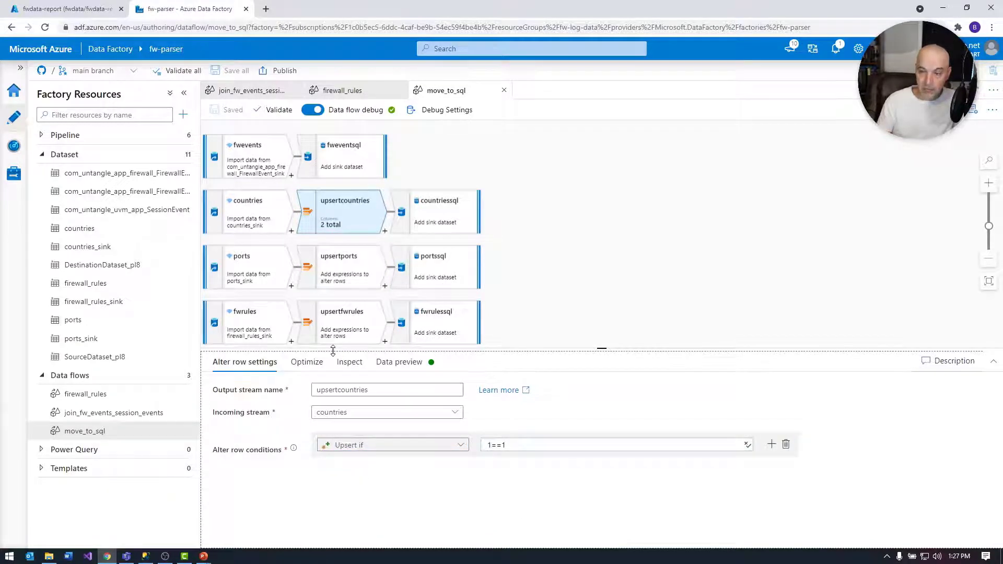
- Review the countriessql sink's table settings, update method and key column choices
{"action": "left_click", "coordinate": [431, 208]}
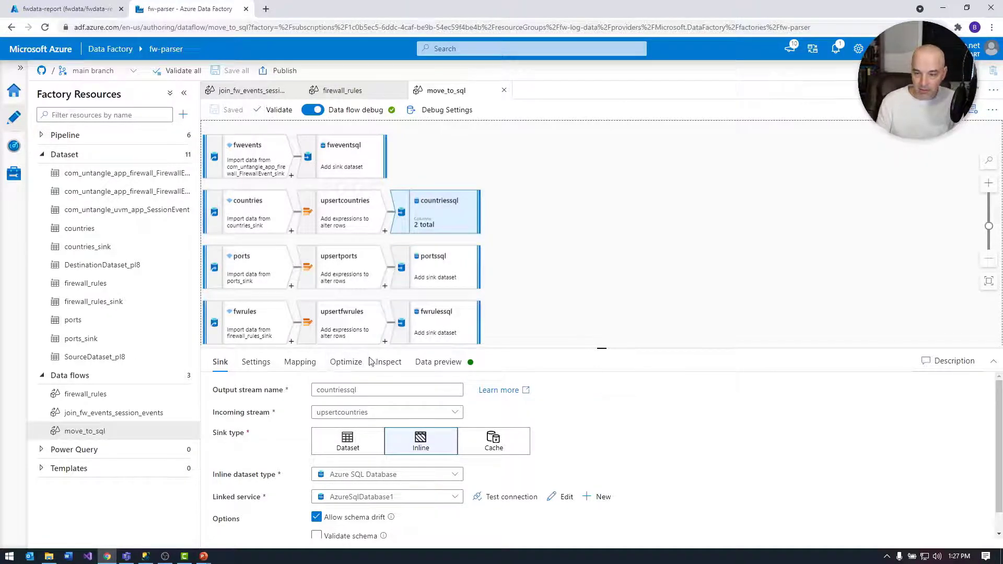
{"action": "left_click", "coordinate": [299, 363]}
{"action": "left_click", "coordinate": [255, 362]}
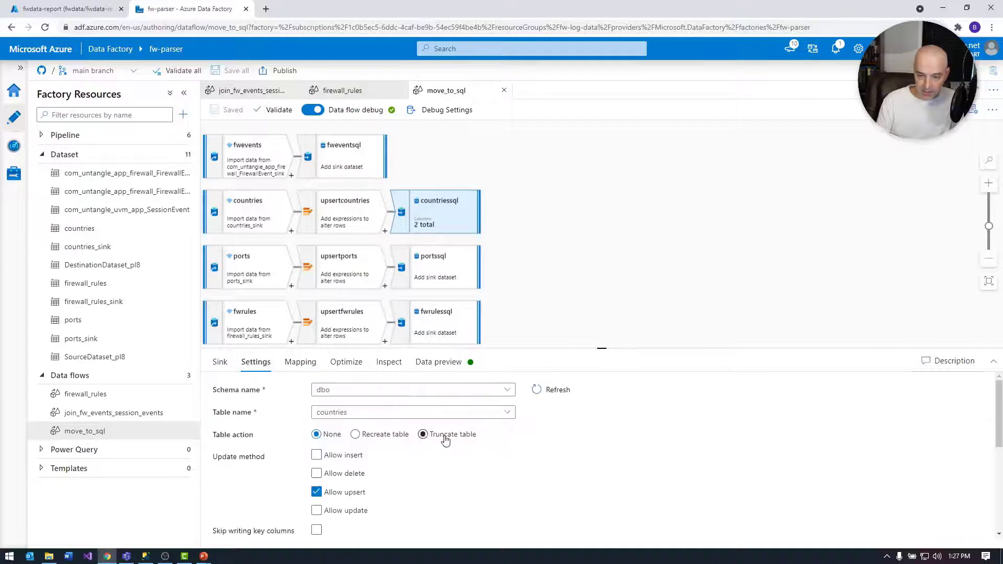
{"action": "scroll", "coordinate": [444, 438], "scroll_direction": "down", "scroll_amount": 3}
{"action": "scroll", "coordinate": [445, 440], "scroll_direction": "down", "scroll_amount": 1}
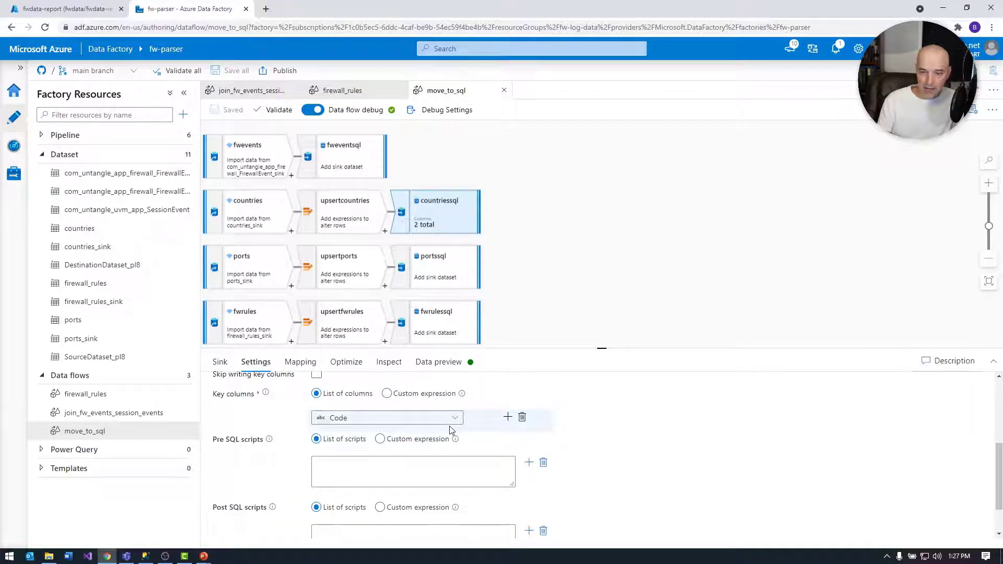
{"action": "left_click", "coordinate": [456, 421]}
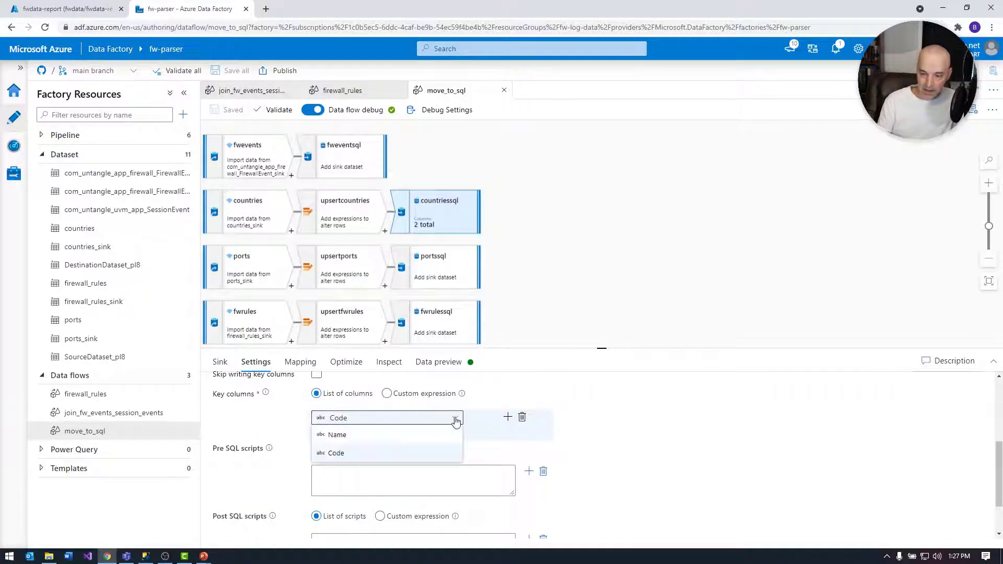
{"action": "left_click", "coordinate": [455, 421]}
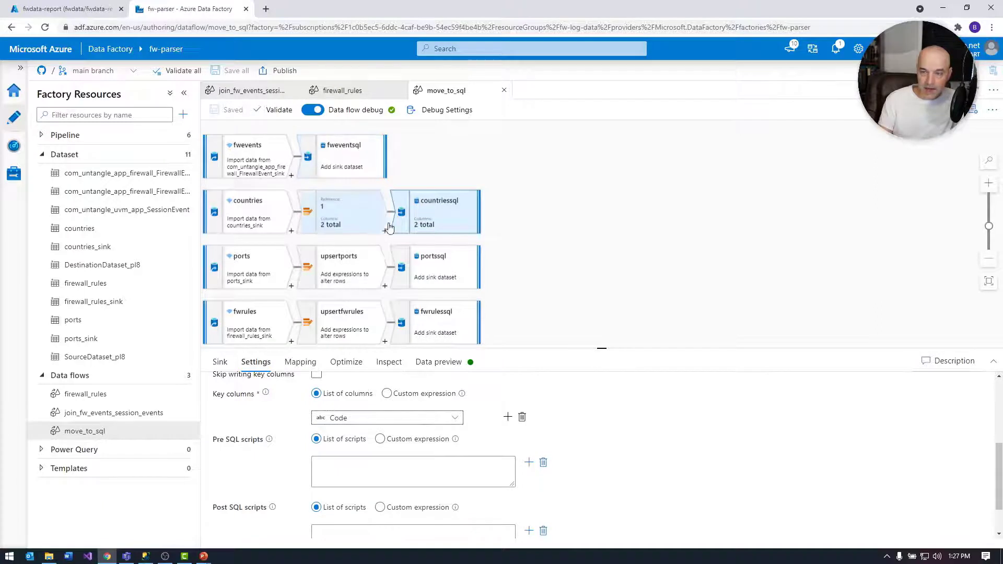
- Review the portssql sink's configuration, including its target table, update method and key column
{"action": "left_click", "coordinate": [440, 288]}
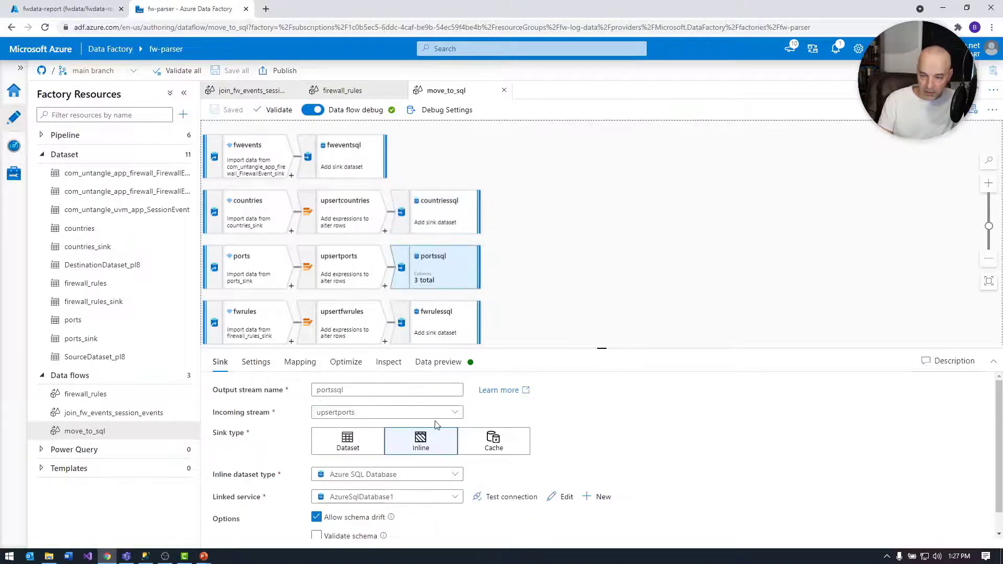
{"action": "scroll", "coordinate": [316, 452], "scroll_direction": "down", "scroll_amount": 2}
{"action": "left_click", "coordinate": [257, 370]}
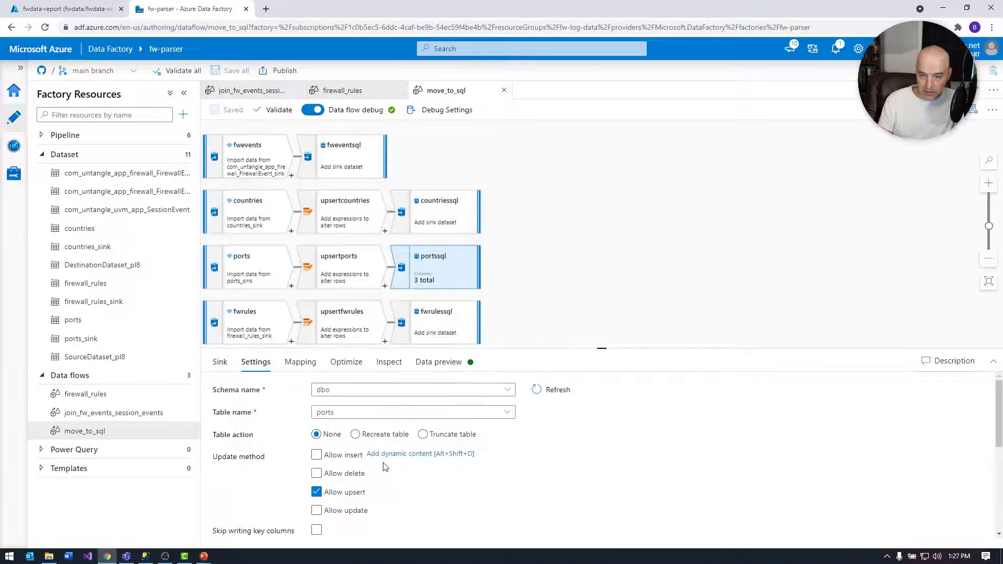
{"action": "scroll", "coordinate": [376, 486], "scroll_direction": "down", "scroll_amount": 2}
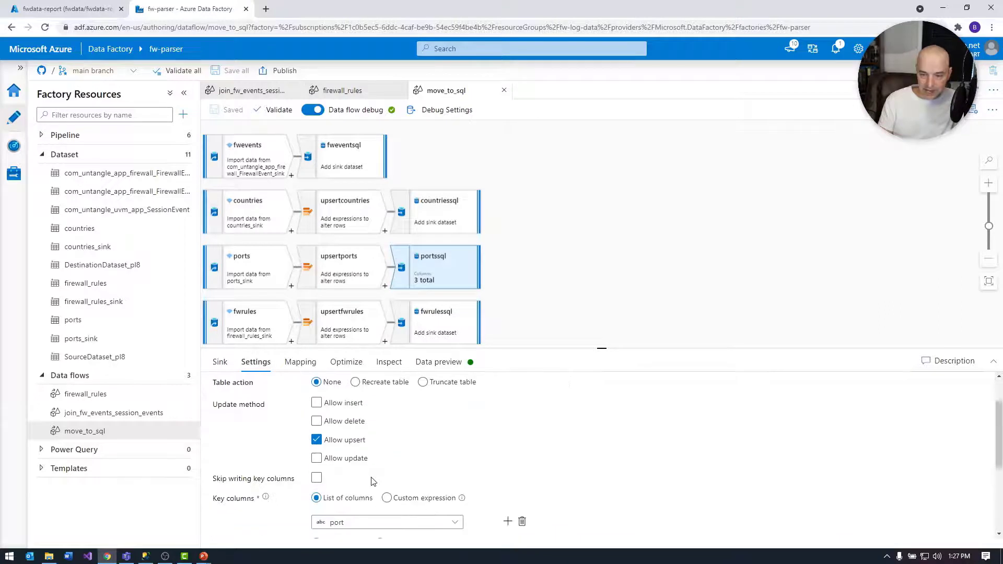
- Check the fwrulessql sink's configuration and the countriessql sink's table settings, leaving no transformation selected
{"action": "left_click", "coordinate": [439, 324]}
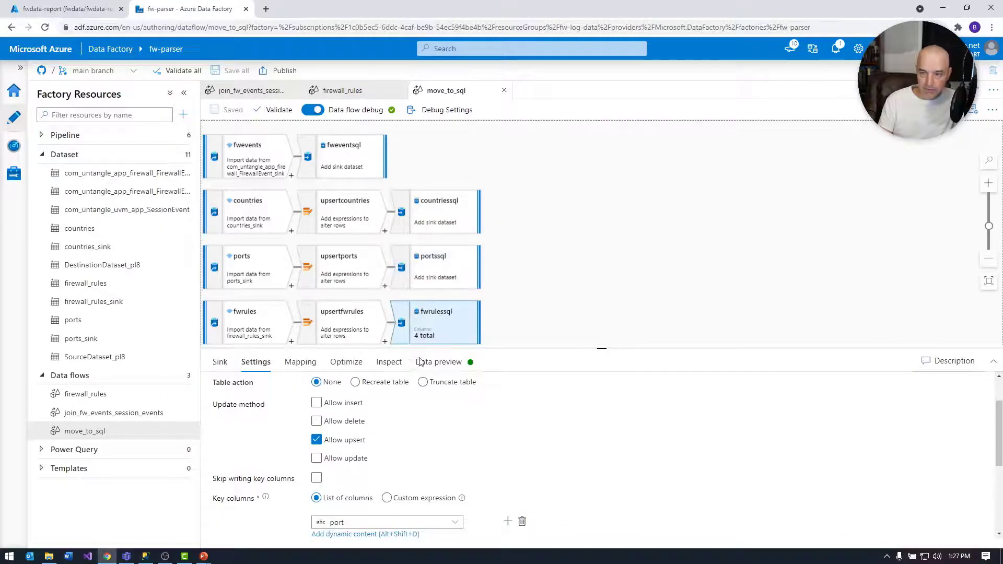
{"action": "scroll", "coordinate": [384, 486], "scroll_direction": "down", "scroll_amount": 1}
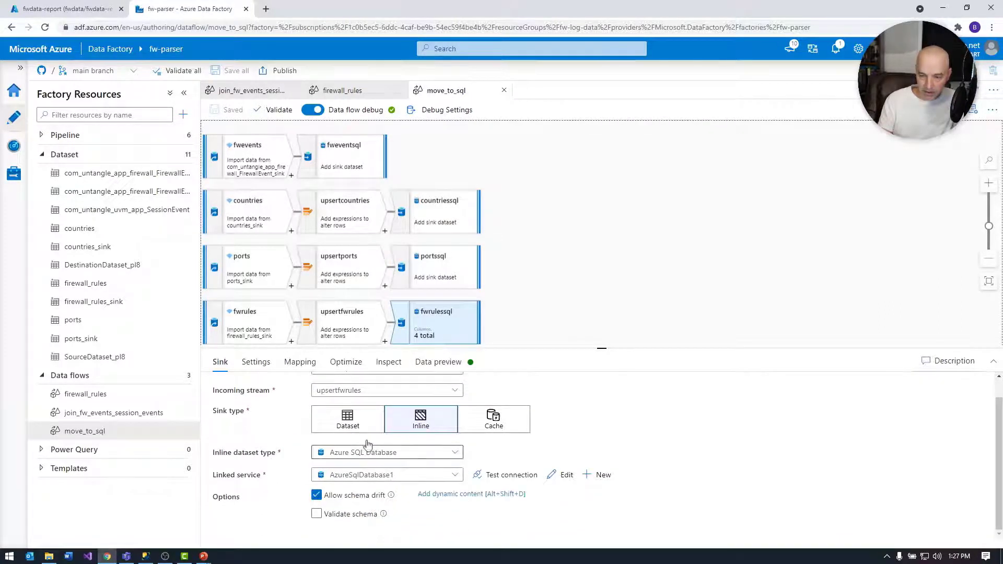
{"action": "left_click", "coordinate": [438, 214]}
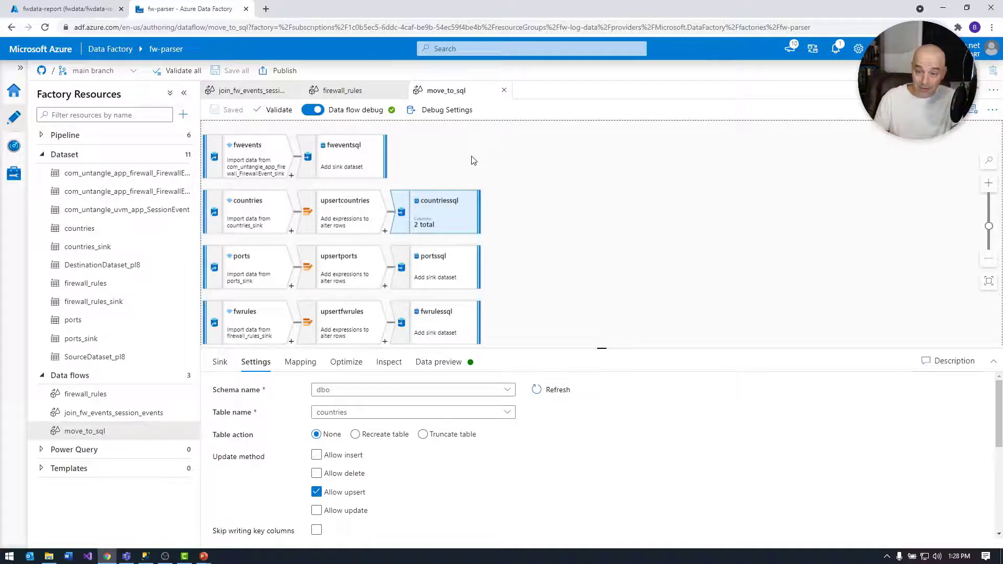
{"action": "left_click", "coordinate": [547, 234]}
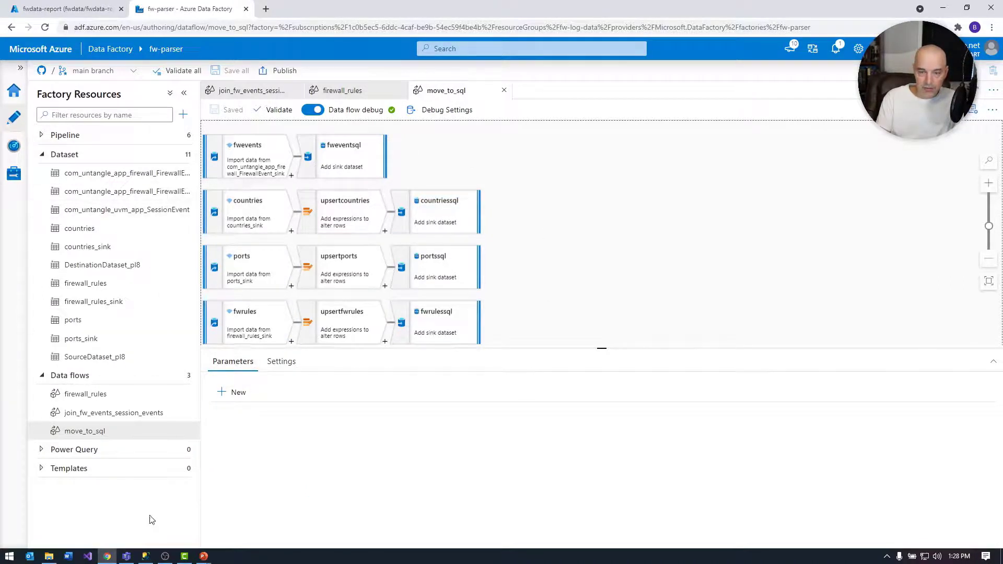
- Switch to SQL Server Management Studio and look over the fwdata-report tables and the open fwevents query
{"action": "left_click", "coordinate": [145, 555]}
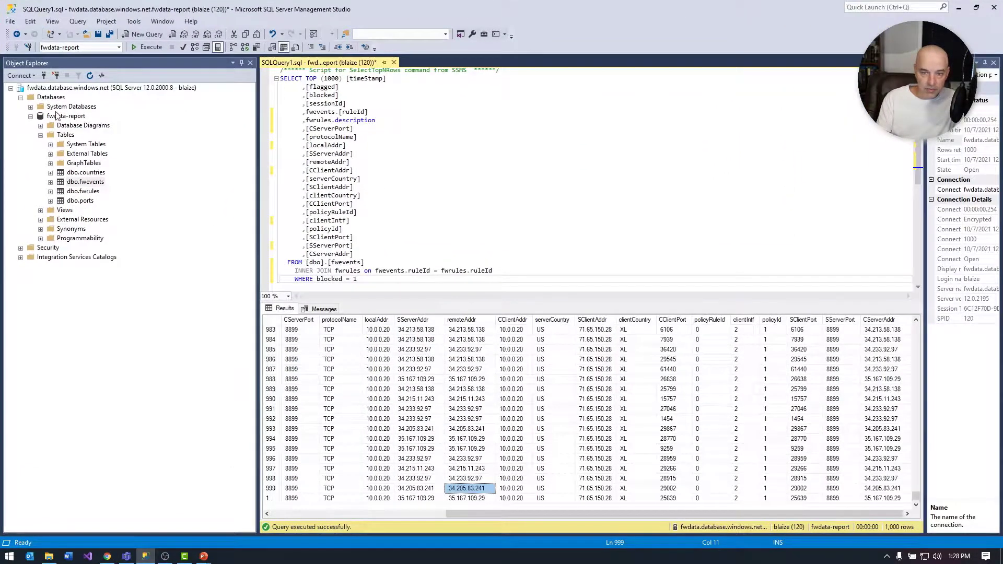
{"action": "left_click", "coordinate": [54, 117]}
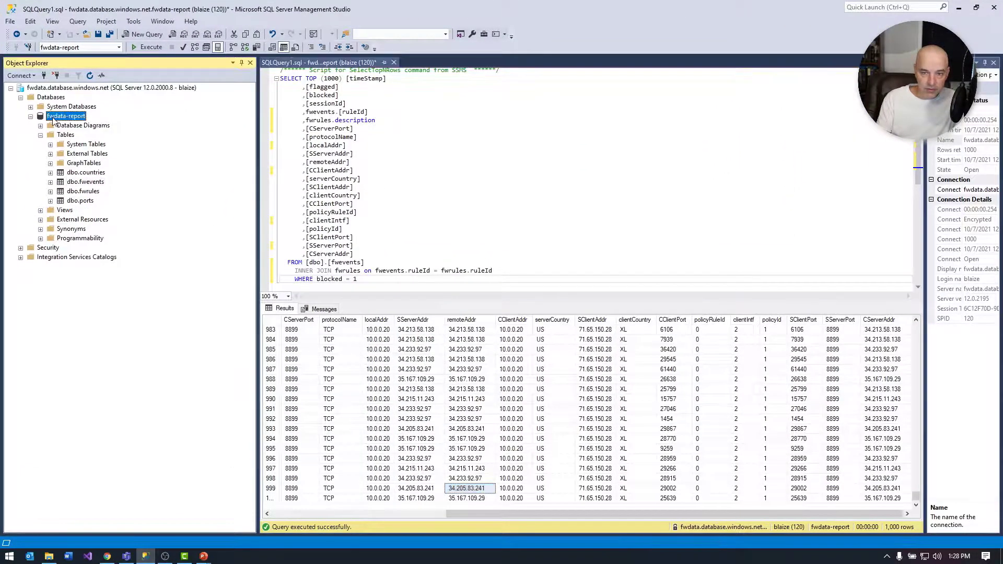
{"action": "left_click", "coordinate": [64, 136]}
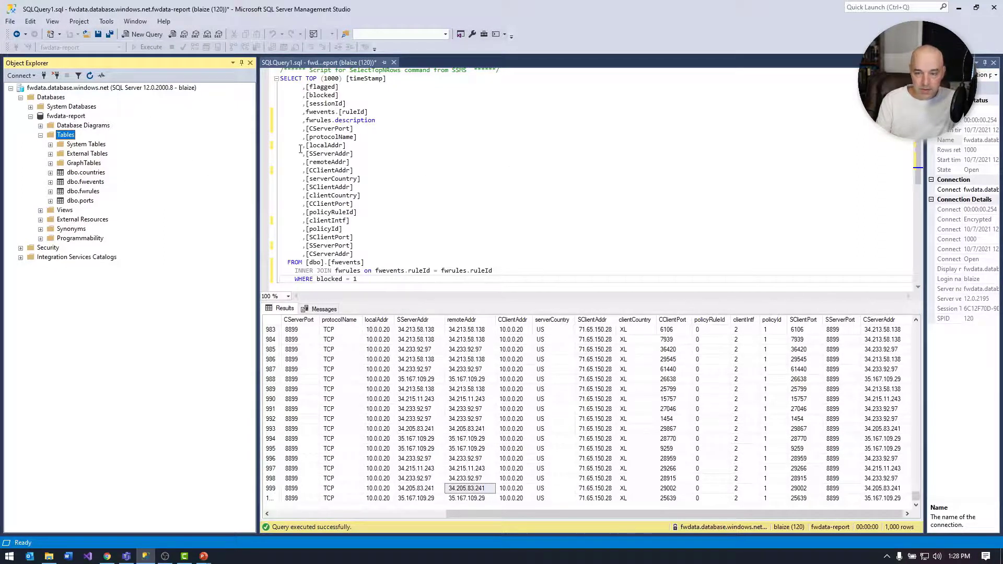
{"action": "scroll", "coordinate": [460, 222], "scroll_direction": "down", "scroll_amount": 3}
{"action": "scroll", "coordinate": [491, 225], "scroll_direction": "up", "scroll_amount": 3}
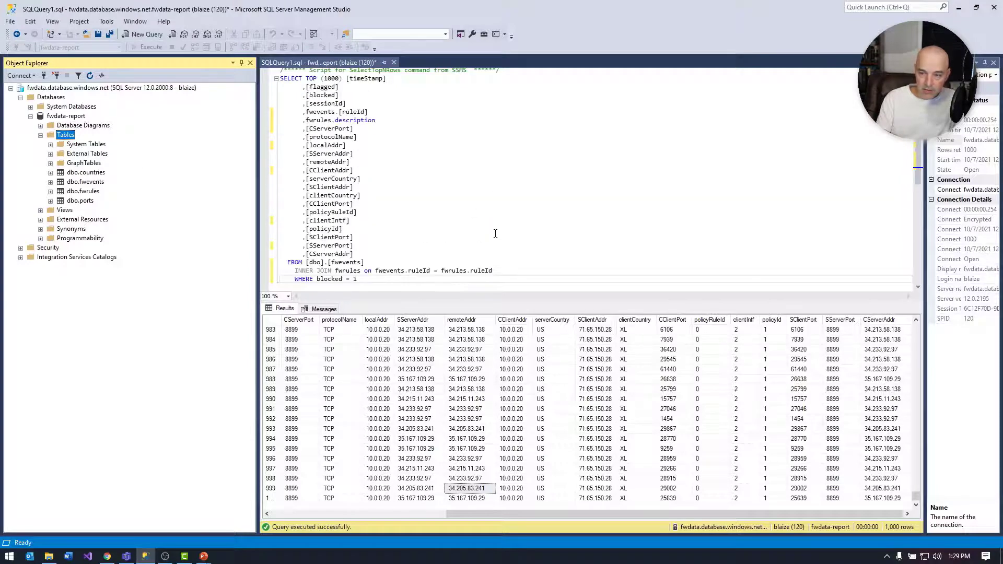
- Expand the dbo.fwevents table and highlight the query's join condition between fwevents and fwrules on ruleId
{"action": "left_click", "coordinate": [448, 284]}
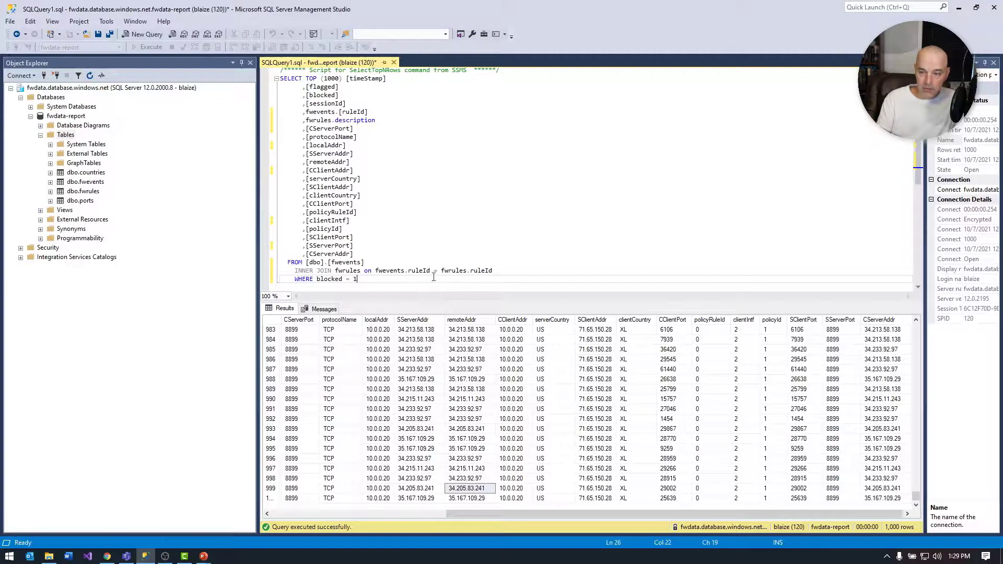
{"action": "left_click", "coordinate": [51, 181]}
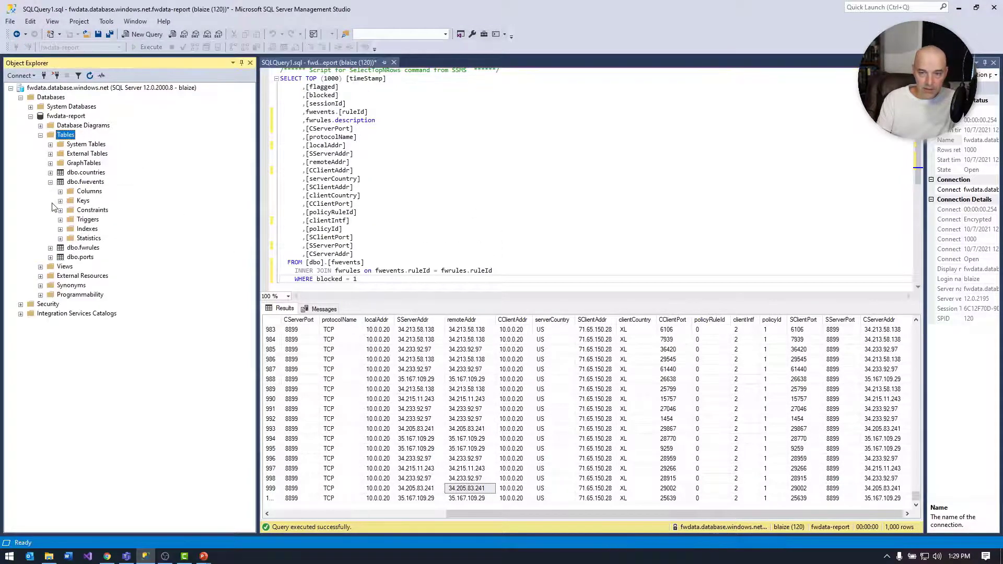
{"action": "scroll", "coordinate": [417, 208], "scroll_direction": "down", "scroll_amount": 2}
{"action": "left_click_drag", "start_coordinate": [492, 220], "coordinate": [353, 220]}
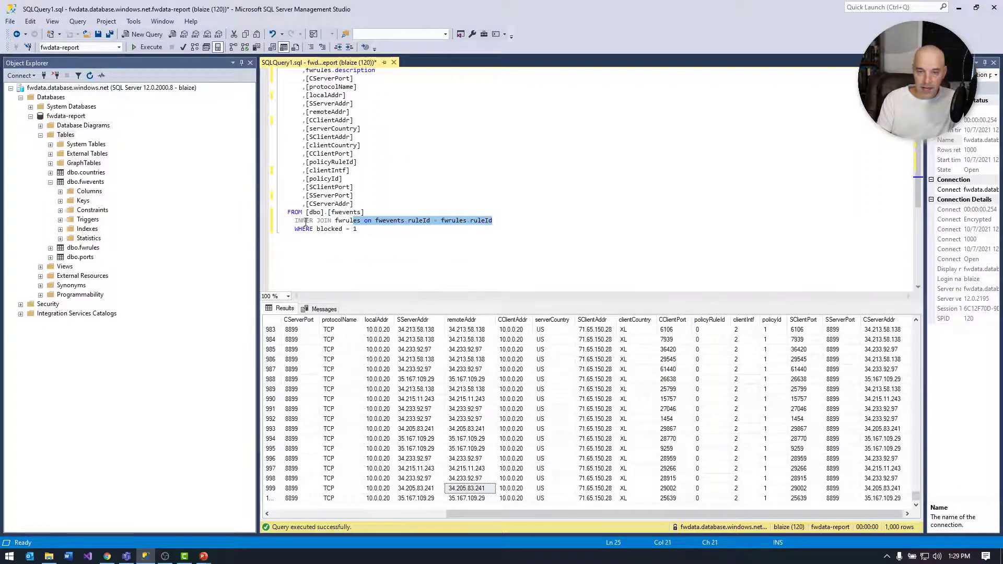
- Clear the highlight on the join condition and run the fwevents query joined with fwrules for blocked = 1
{"action": "key", "text": "Up"}
{"action": "key", "text": "Up"}
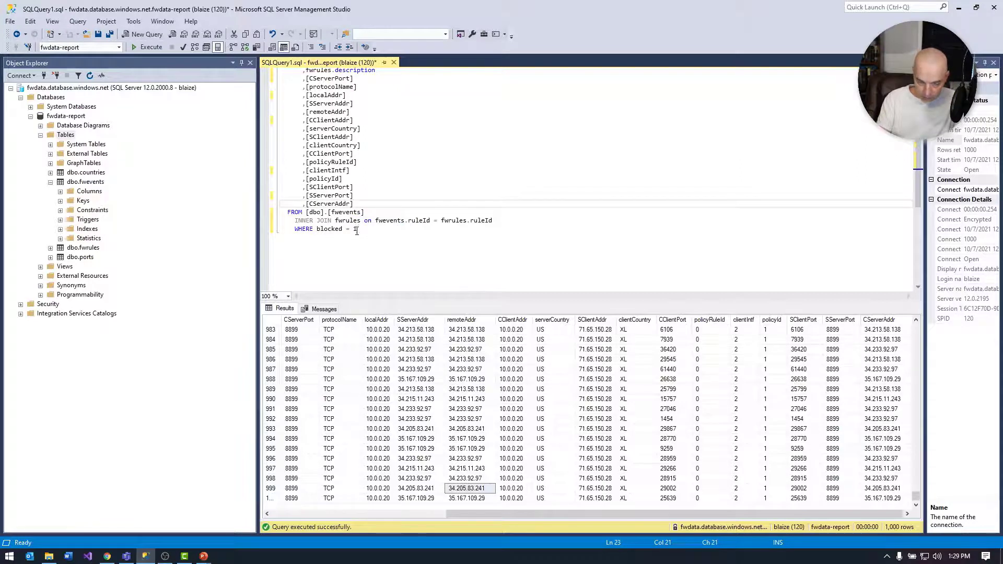
{"action": "key", "text": "Up"}
{"action": "key", "text": "Up"}
{"action": "scroll", "coordinate": [448, 190], "scroll_direction": "up", "scroll_amount": 2}
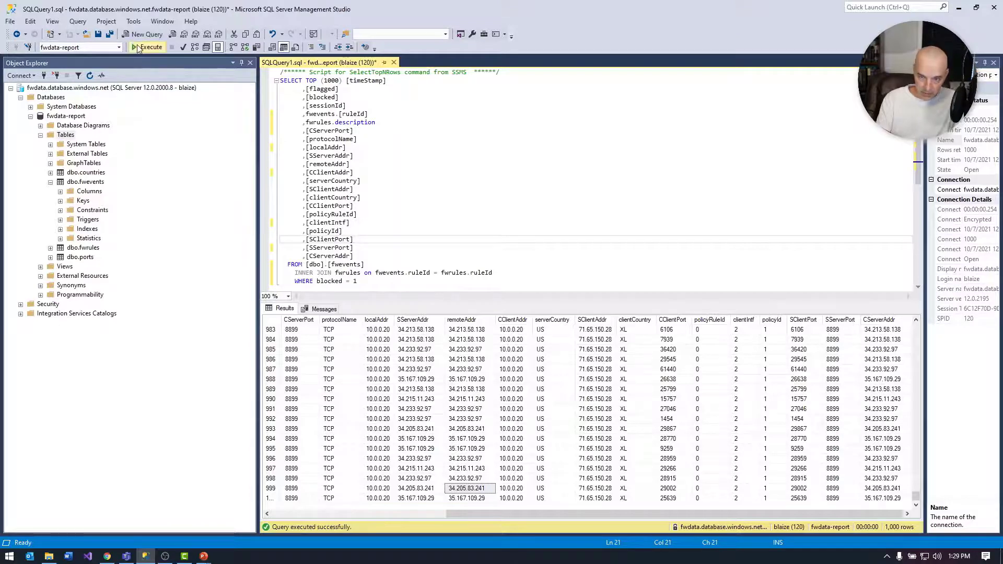
{"action": "left_click", "coordinate": [138, 48]}
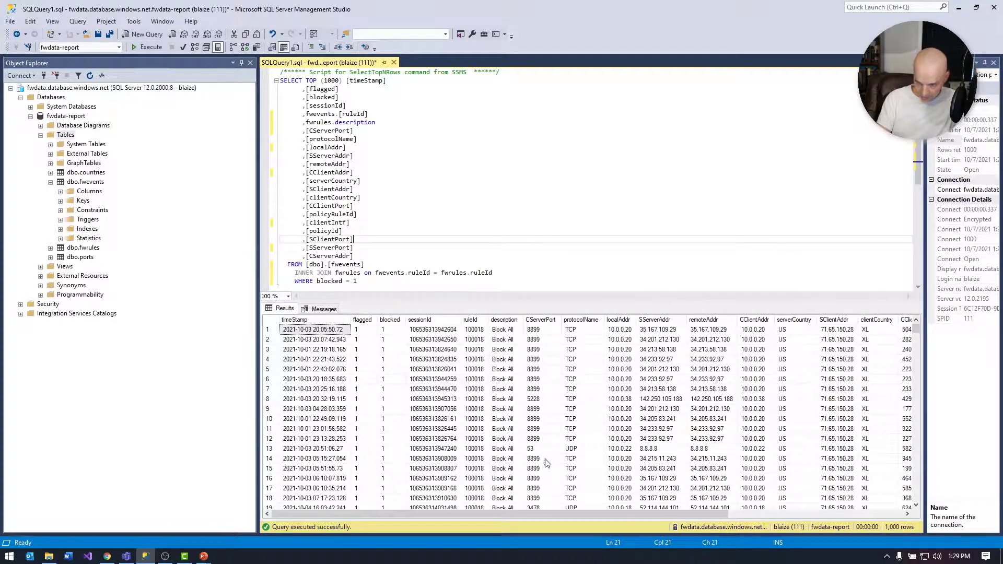
- Look through the returned rows of blocked firewall events, checking the rule description, port, address and country columns
{"action": "left_click_drag", "start_coordinate": [569, 510], "coordinate": [527, 489]}
{"action": "scroll", "coordinate": [600, 393], "scroll_direction": "down", "scroll_amount": 9}
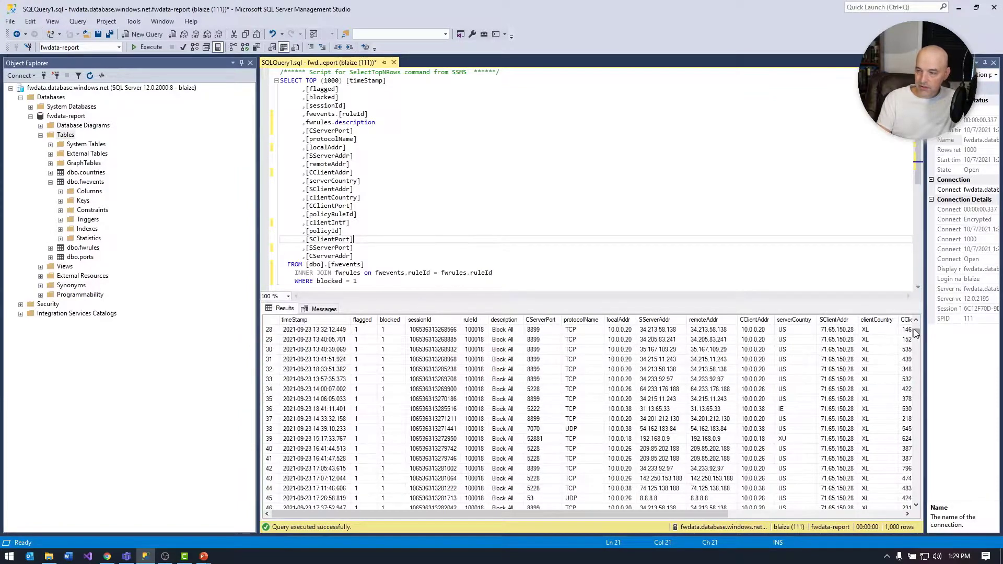
{"action": "scroll", "coordinate": [915, 334], "scroll_direction": "down", "scroll_amount": 10}
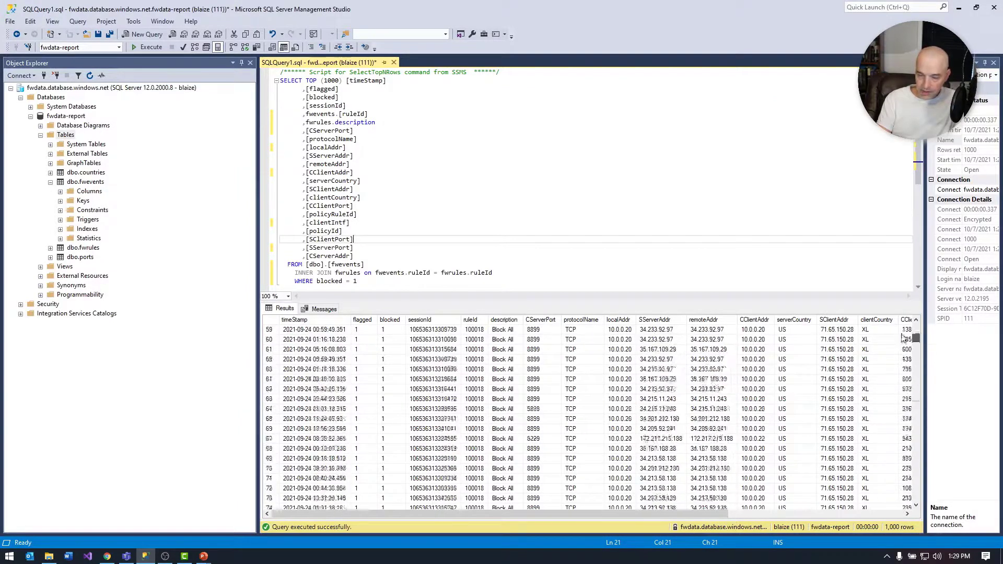
{"action": "left_click_drag", "start_coordinate": [903, 337], "coordinate": [899, 314]}
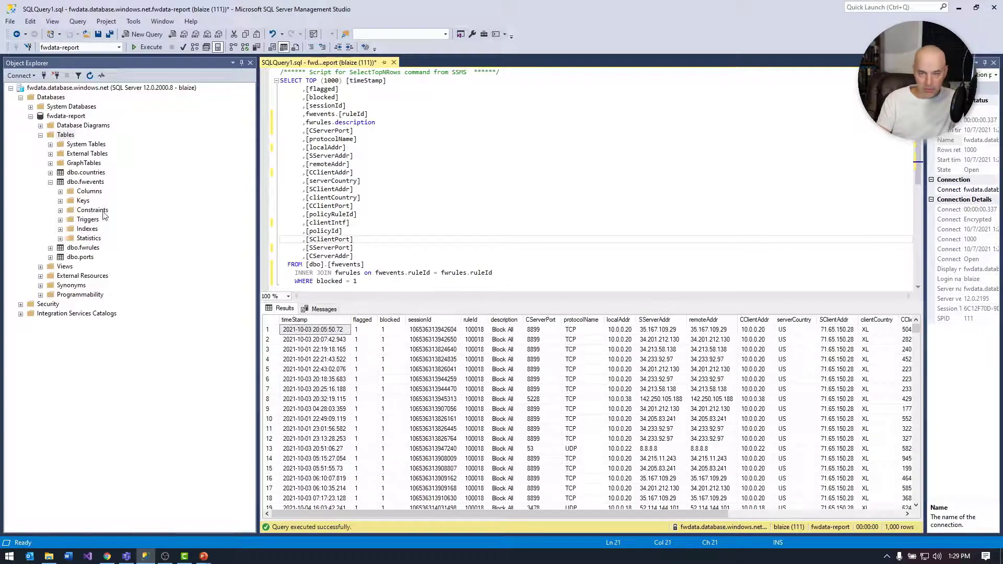
{"action": "scroll", "coordinate": [653, 402], "scroll_direction": "down", "scroll_amount": 6}
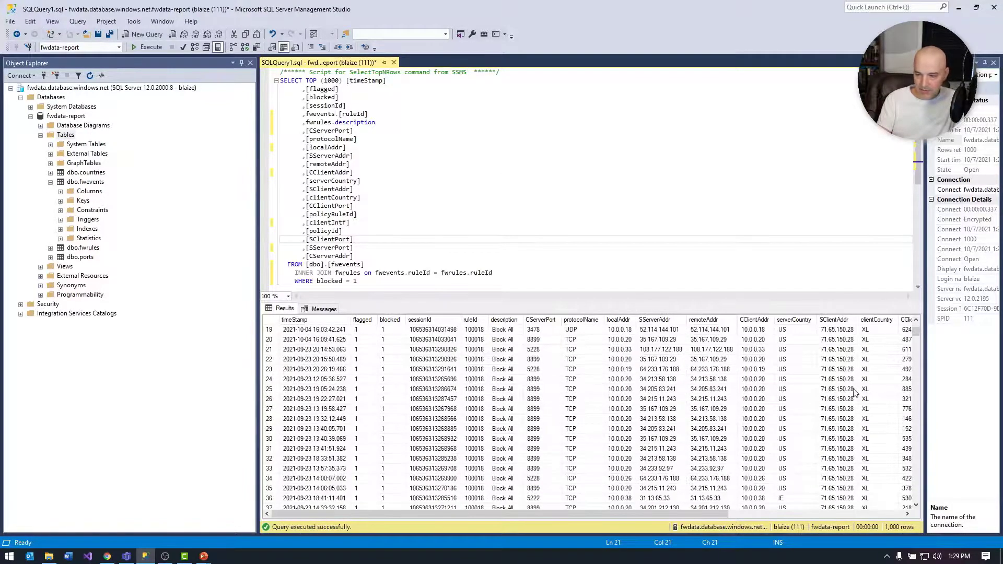
{"action": "left_click_drag", "start_coordinate": [916, 329], "coordinate": [908, 349]}
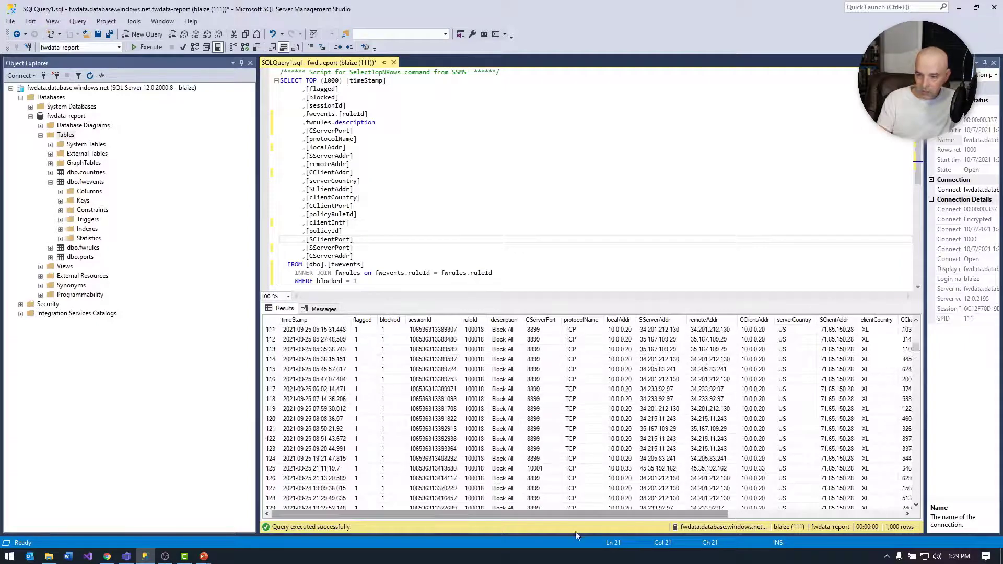
{"action": "left_click_drag", "start_coordinate": [582, 513], "coordinate": [414, 488]}
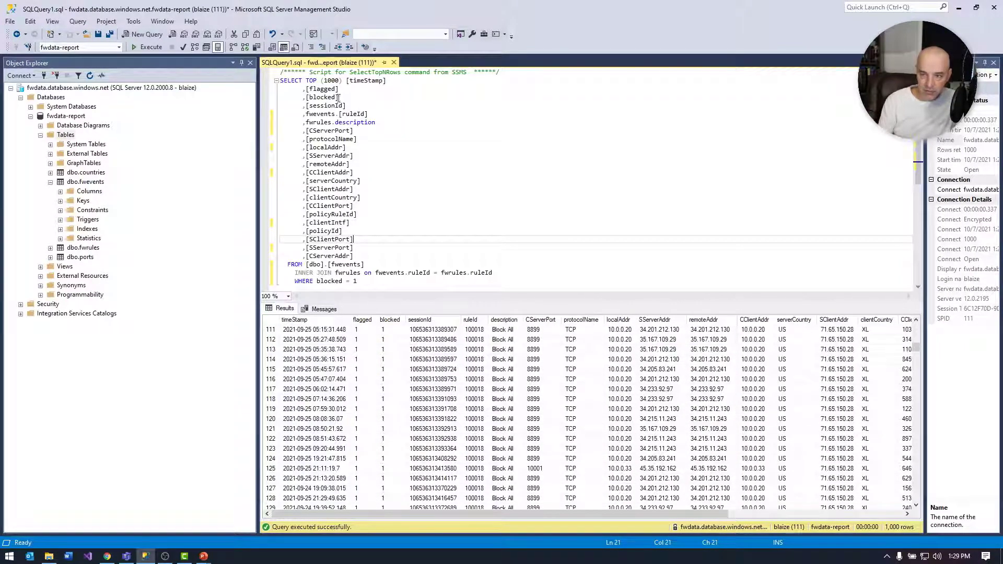
- Review the query's TOP (1000) clause and the remaining result columns, from the client port through CServerAddr
{"action": "left_click", "coordinate": [342, 80]}
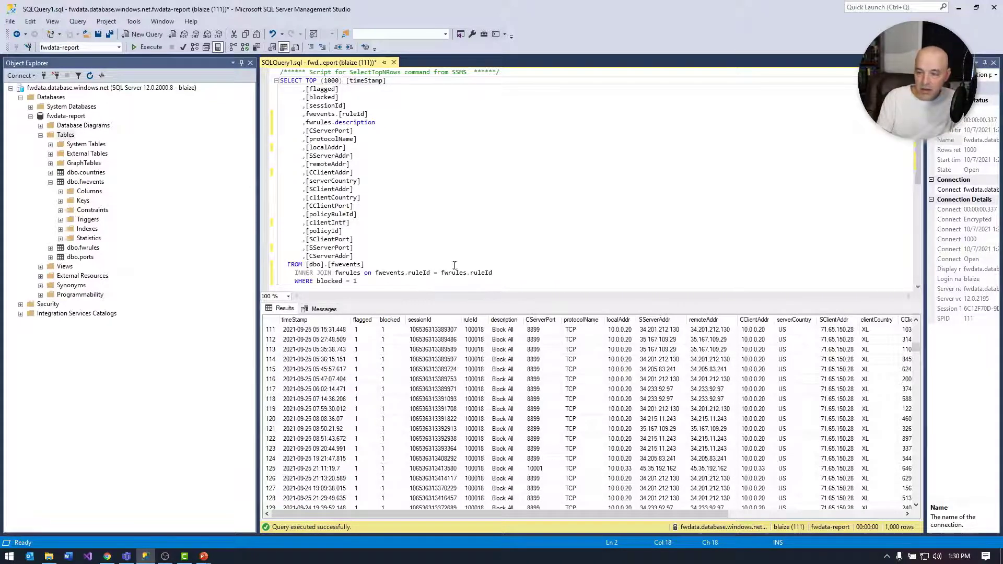
{"action": "scroll", "coordinate": [523, 280], "scroll_direction": "down", "scroll_amount": 2}
{"action": "scroll", "coordinate": [555, 278], "scroll_direction": "up", "scroll_amount": 2}
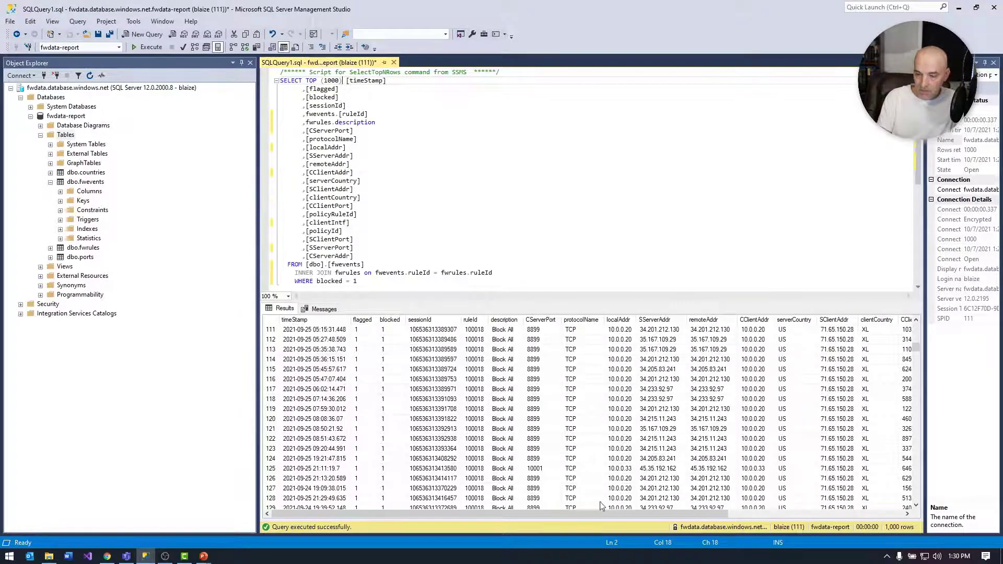
{"action": "left_click_drag", "start_coordinate": [603, 515], "coordinate": [783, 509]}
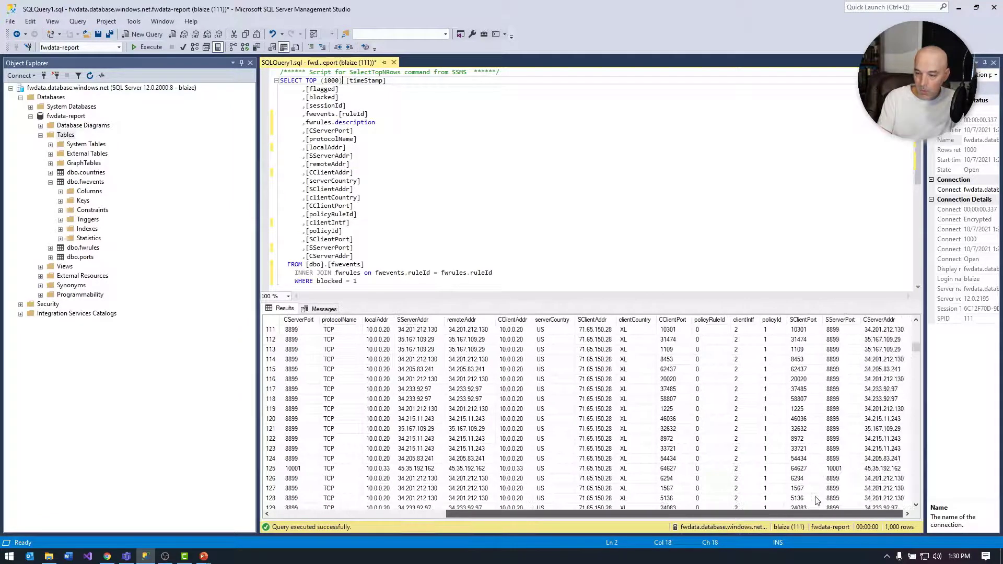